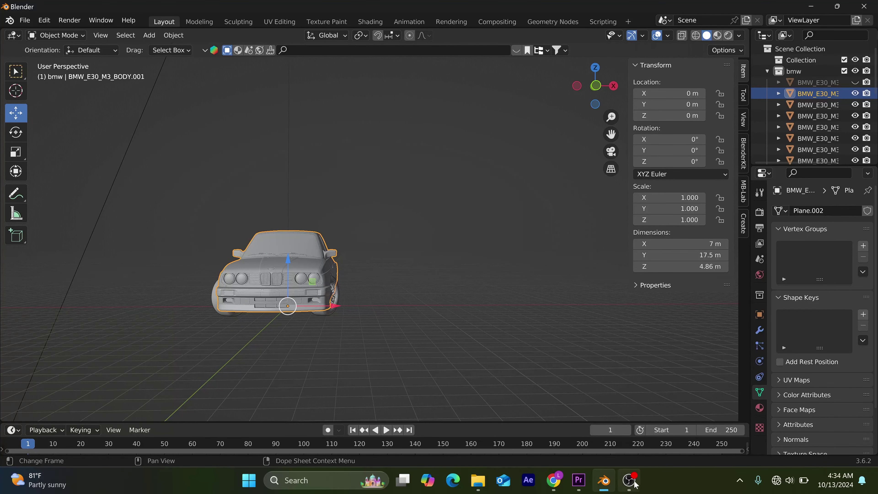
Hide the BMW_E30_M3_BODY.001 car body so the wheels can be worked on alone.
{"action": "middle_click_drag", "start_coordinate": [333, 364], "coordinate": [378, 365]}
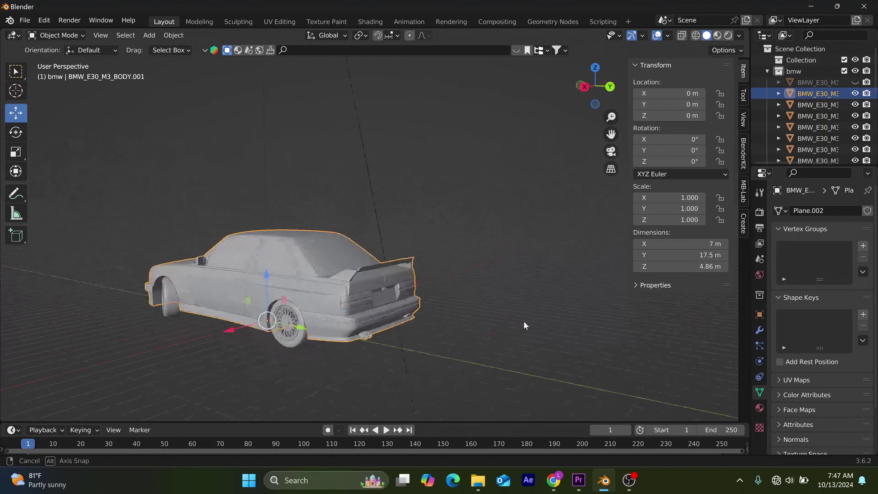
{"action": "middle_click_drag", "start_coordinate": [523, 322], "coordinate": [599, 316]}
{"action": "scroll", "coordinate": [449, 315], "scroll_direction": "down", "scroll_amount": 2}
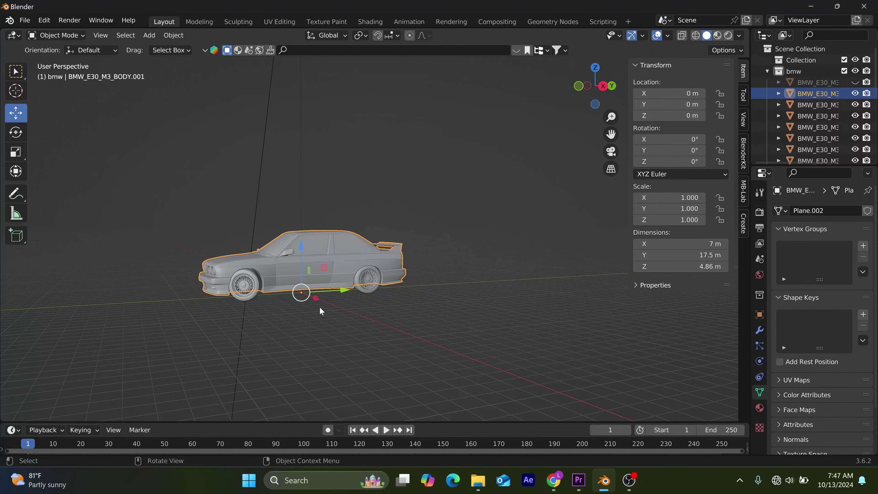
{"action": "left_click", "coordinate": [855, 94]}
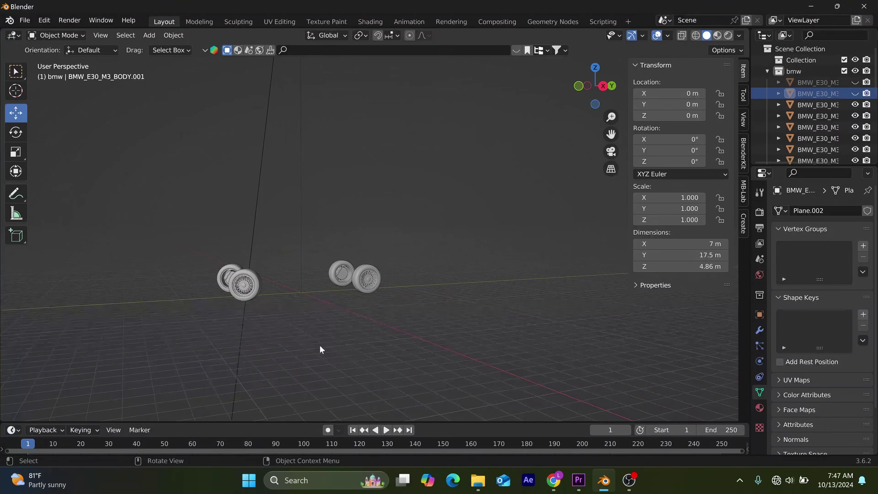
Select the front wheel's rim and tire and add a Plain Axes empty at that wheel.
{"action": "middle_click_drag", "start_coordinate": [302, 327], "coordinate": [331, 344]}
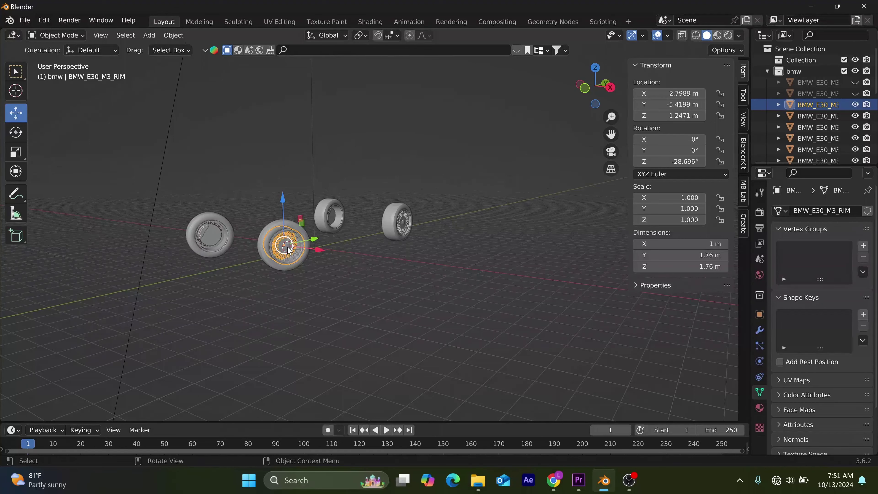
{"action": "left_click", "coordinate": [285, 266], "text": "shift"}
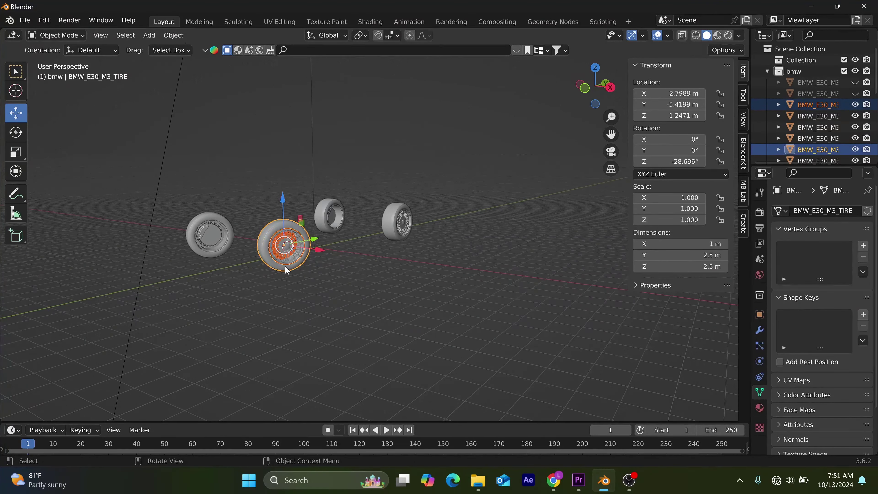
{"action": "key", "text": "shift+a"}
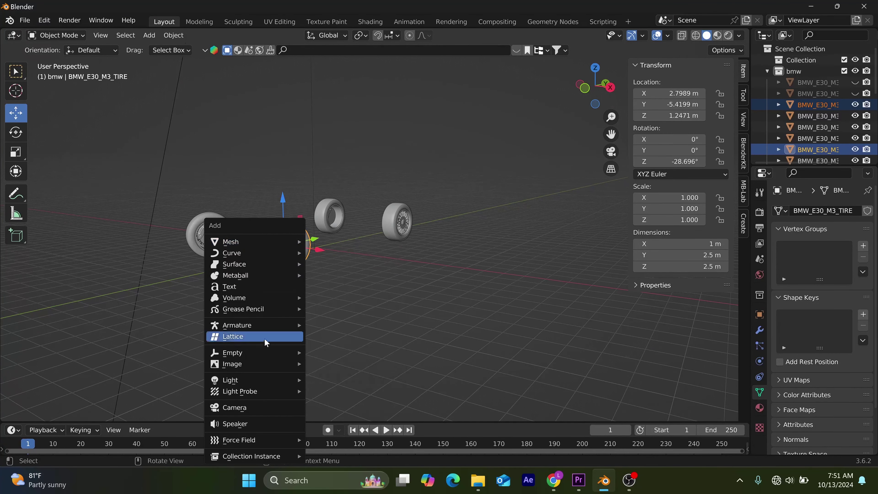
{"action": "mouse_move", "coordinate": [265, 356]}
{"action": "left_click", "coordinate": [322, 352]}
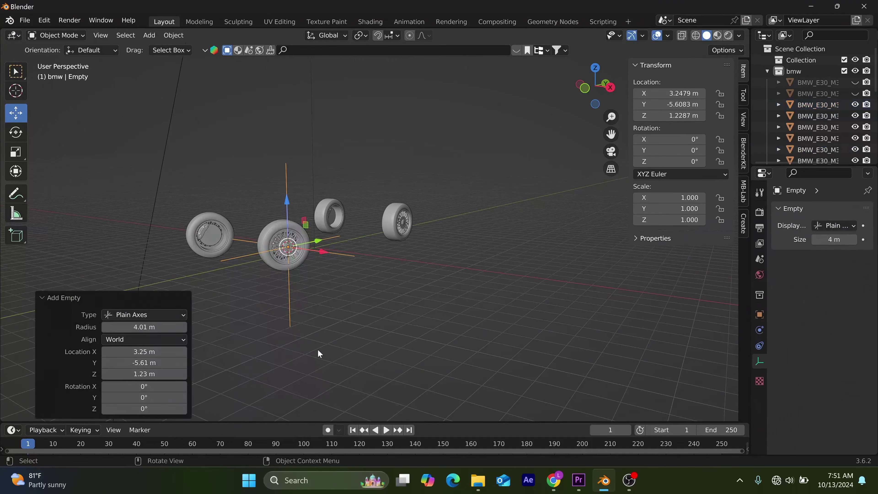
Parent the front wheel's rim and tire to the new empty with Object (Keep Transform).
{"action": "left_click", "coordinate": [289, 271]}
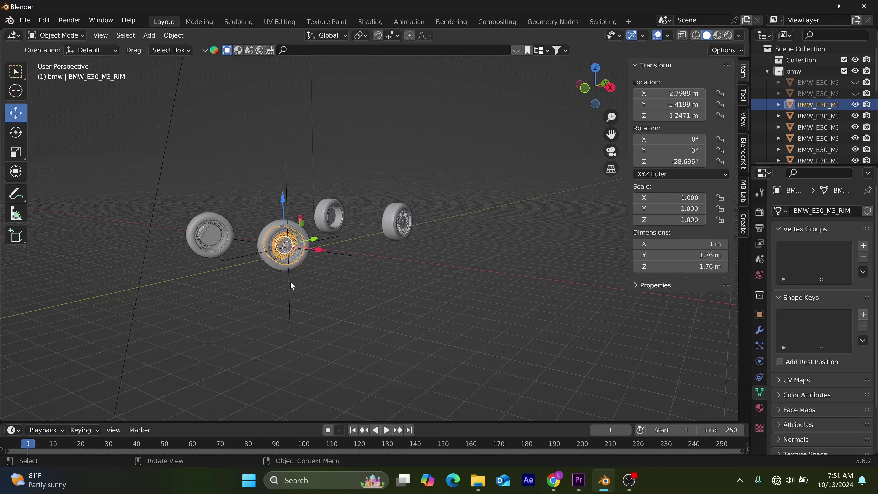
{"action": "left_click", "coordinate": [280, 265]}
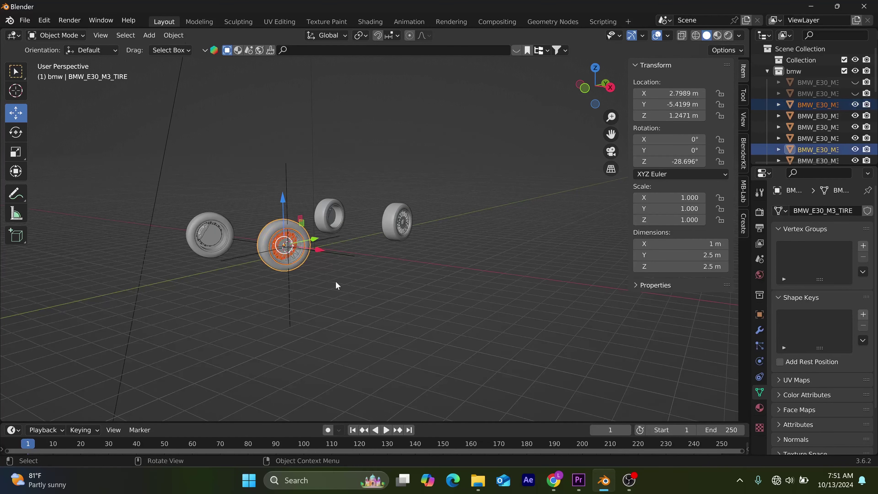
{"action": "left_click", "coordinate": [291, 309], "text": "shift"}
{"action": "key", "text": "ctrl+p"}
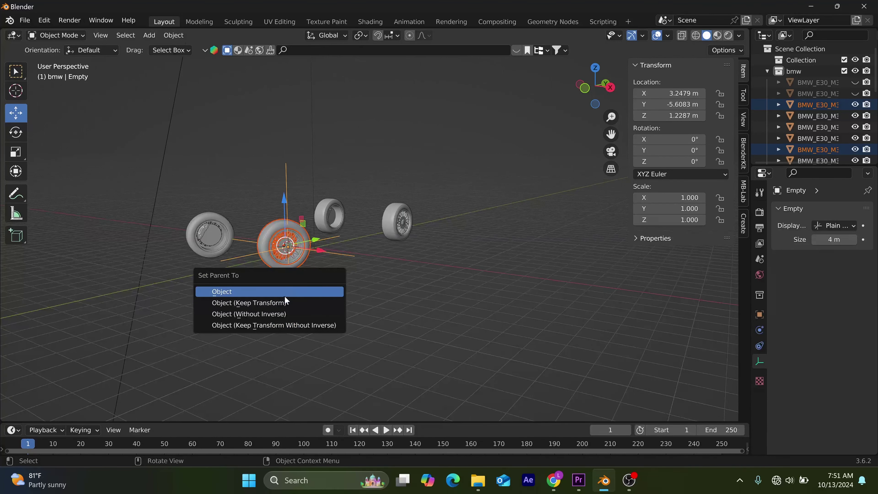
{"action": "left_click", "coordinate": [285, 302]}
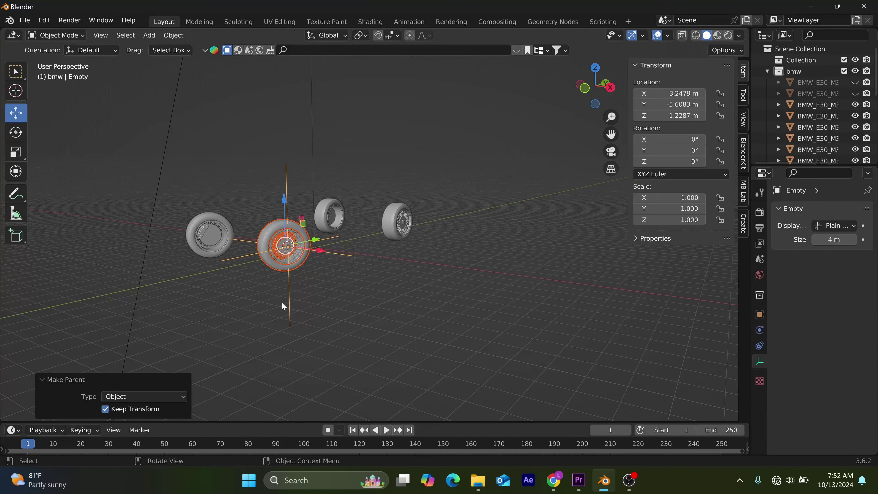
Add a Plain Axes empty at the opposite front wheel and parent that wheel's parts to it.
{"action": "middle_click_drag", "start_coordinate": [587, 276], "coordinate": [536, 282]}
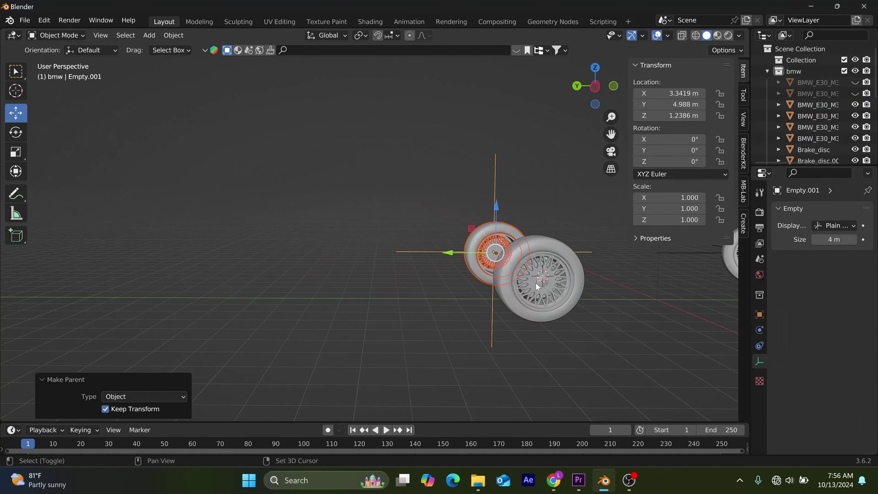
{"action": "key", "text": "shift+a"}
{"action": "mouse_move", "coordinate": [276, 255]}
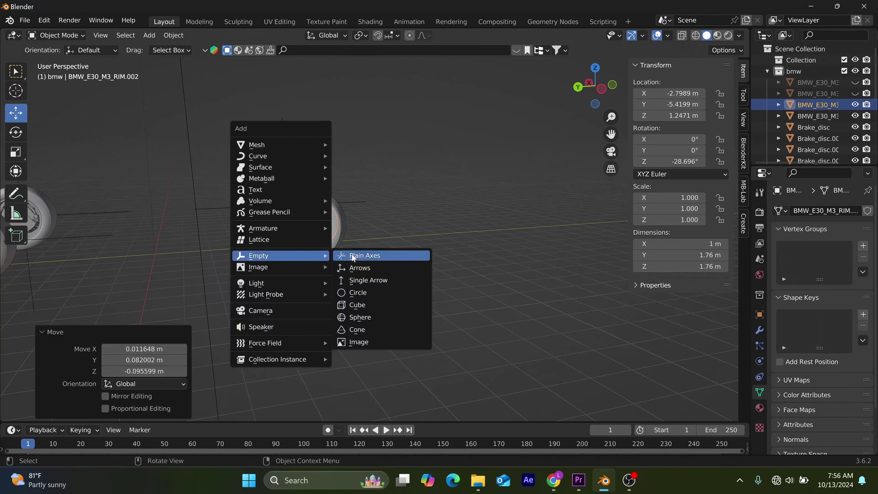
{"action": "left_click", "coordinate": [353, 258]}
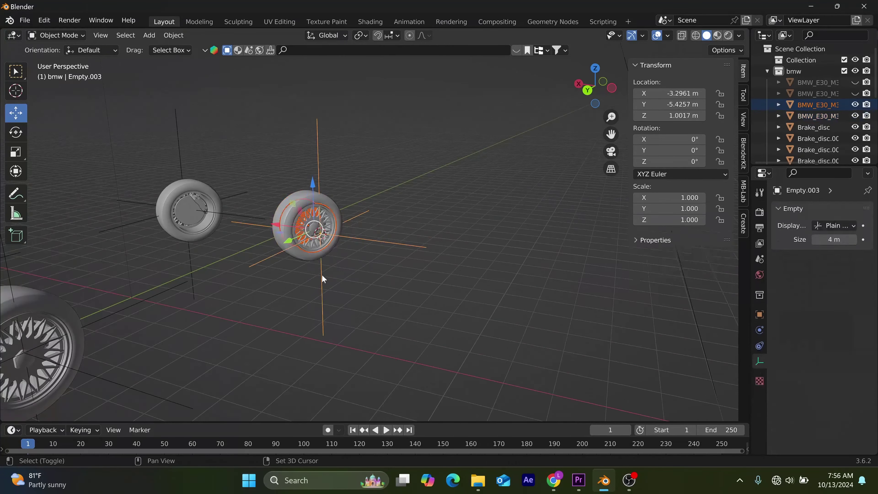
{"action": "key", "text": "ctrl+p"}
{"action": "left_click", "coordinate": [326, 273]}
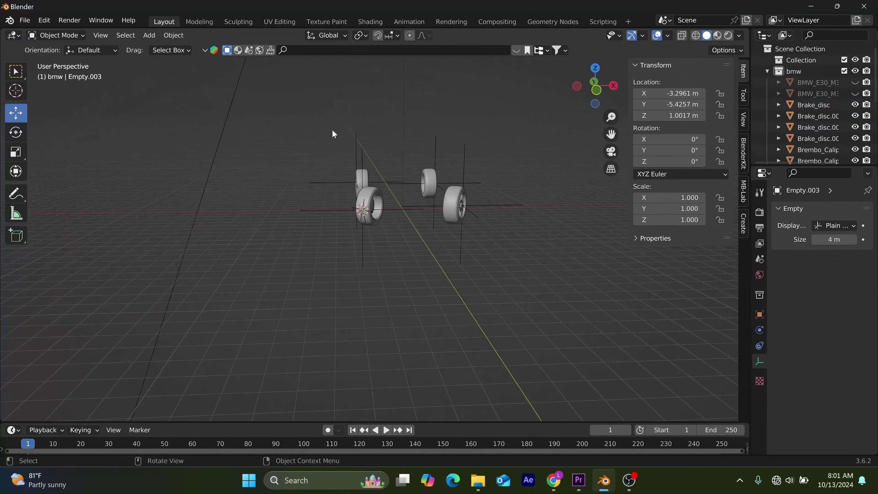
Move all four wheels and their empties into a new collection named tires.
{"action": "left_click_drag", "start_coordinate": [334, 134], "coordinate": [472, 258]}
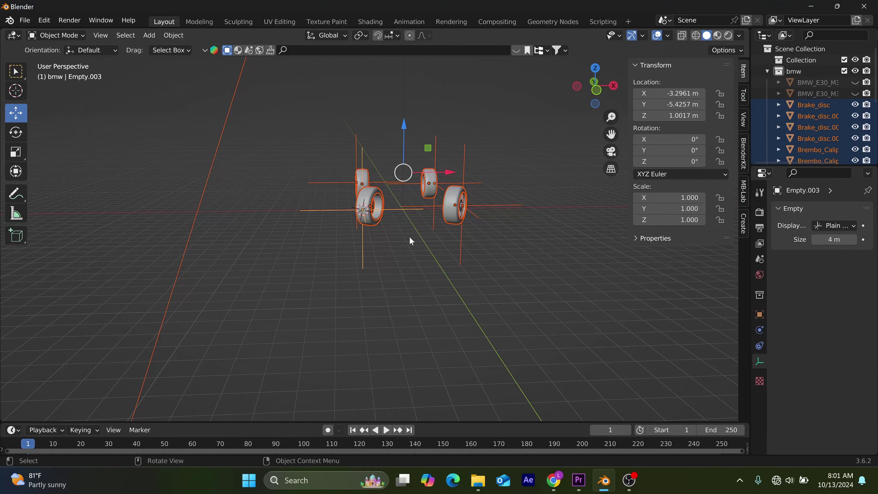
{"action": "key", "text": "m"}
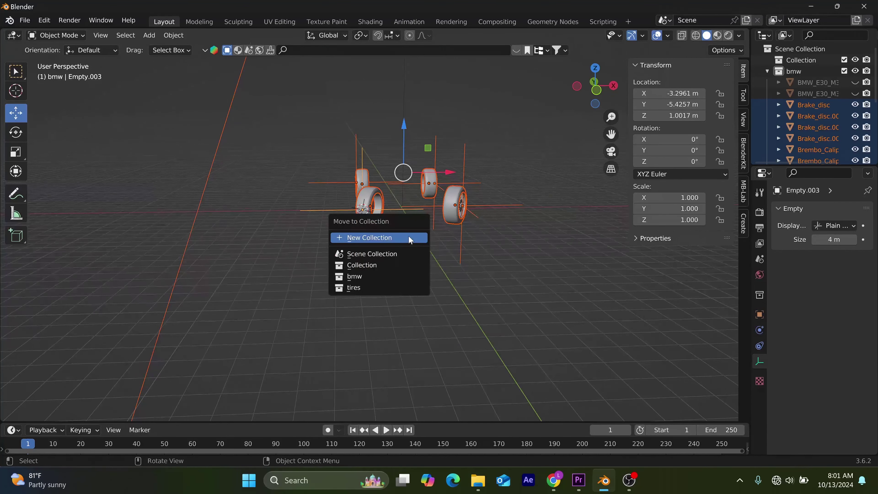
{"action": "left_click", "coordinate": [411, 239]}
{"action": "key", "text": "BackSpace"}
{"action": "type", "text": "tires"}
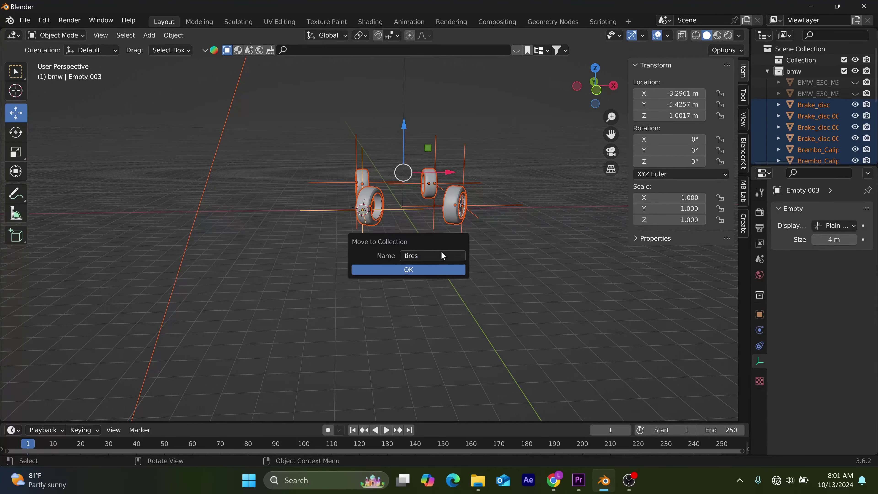
{"action": "left_click", "coordinate": [429, 270]}
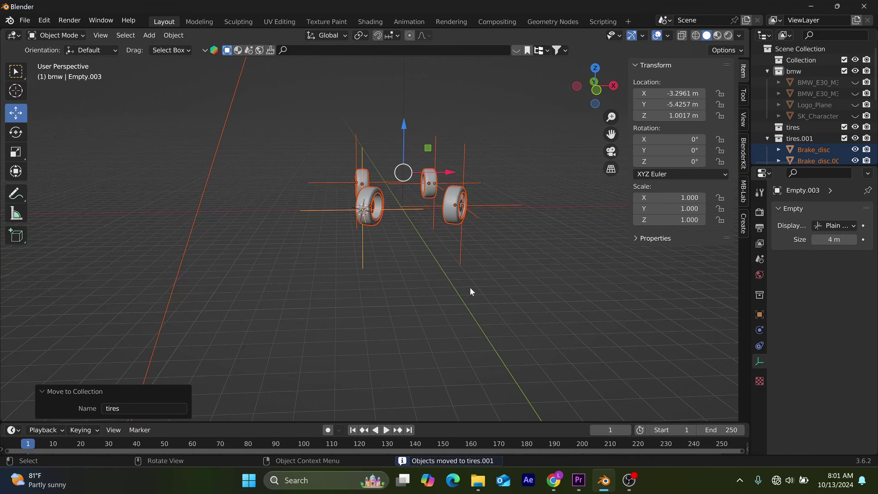
Hide the tires and tires.001 collections and show the second BMW_E30_M3 body object in the bmw collection.
{"action": "scroll", "coordinate": [817, 144], "scroll_direction": "down", "scroll_amount": 8}
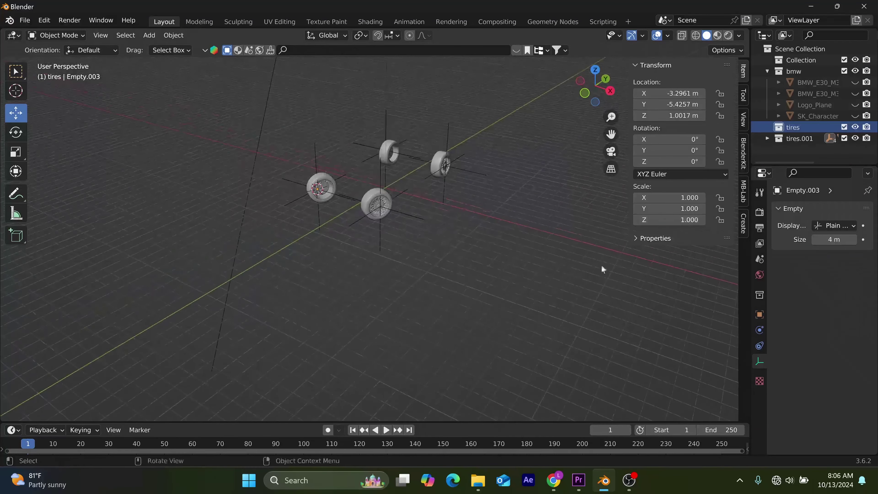
{"action": "left_click", "coordinate": [855, 127]}
{"action": "left_click", "coordinate": [856, 139]}
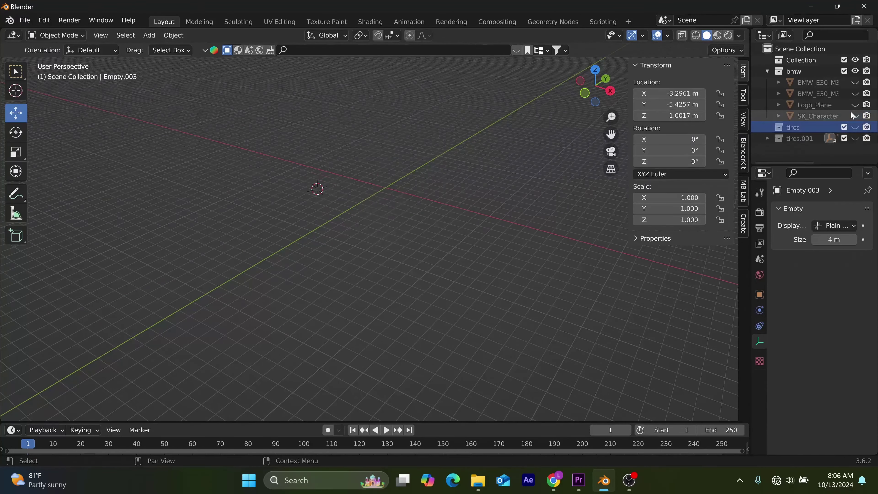
{"action": "left_click_drag", "start_coordinate": [854, 83], "coordinate": [855, 93]}
{"action": "left_click", "coordinate": [855, 83]}
Add a Plain Axes empty at the car body.
{"action": "middle_click_drag", "start_coordinate": [549, 277], "coordinate": [404, 113]}
{"action": "scroll", "coordinate": [424, 143], "scroll_direction": "down", "scroll_amount": 1}
{"action": "middle_click_drag", "start_coordinate": [431, 160], "coordinate": [411, 157]}
{"action": "key", "text": "shift+a"}
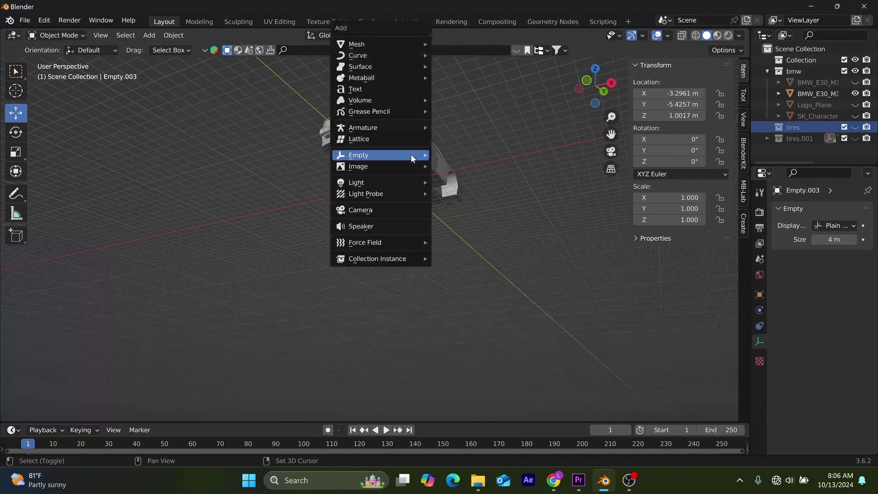
{"action": "left_click", "coordinate": [476, 165]}
Parent the car body to its new empty with Object (Keep Transform).
{"action": "middle_click_drag", "start_coordinate": [477, 156], "coordinate": [393, 231]}
{"action": "left_click_drag", "start_coordinate": [290, 99], "coordinate": [541, 250]}
{"action": "middle_click_drag", "start_coordinate": [482, 236], "coordinate": [522, 235]}
{"action": "key", "text": "ctrl+p"}
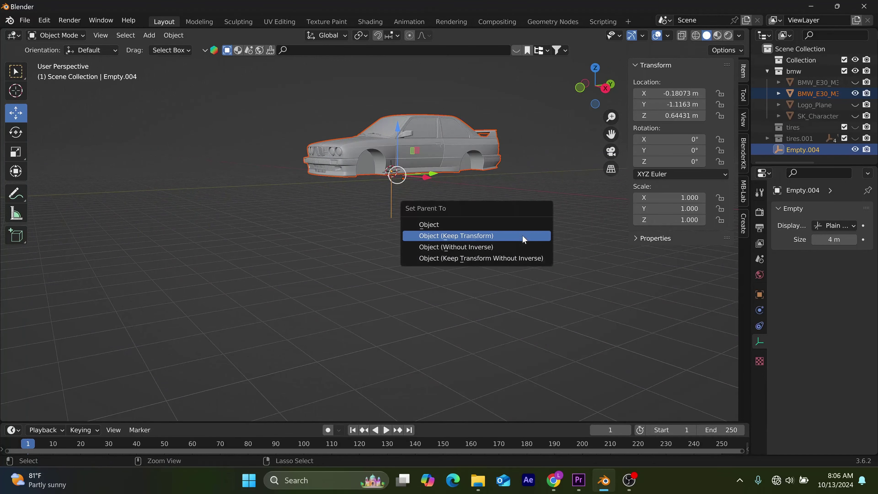
{"action": "left_click", "coordinate": [522, 234]}
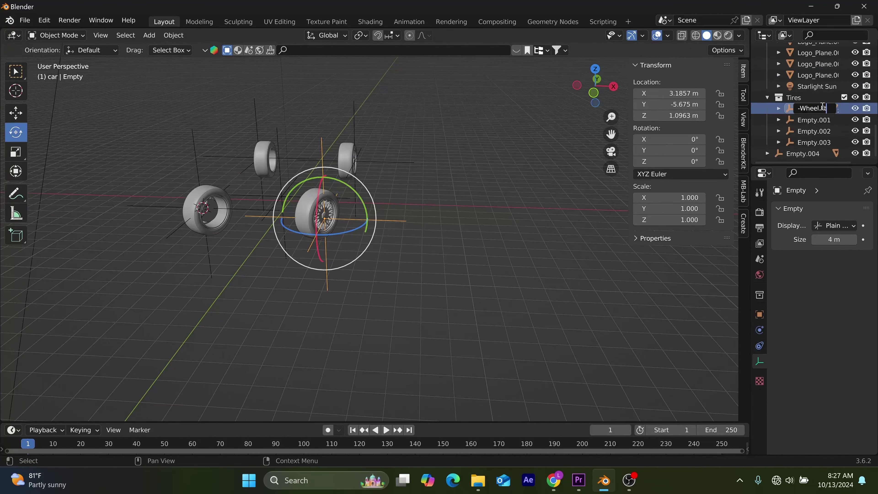
Rename the first front wheel's empty as BMW-Wheel.Ft.
{"action": "type", "text": ".l"}
{"action": "key", "text": "BackSpace"}
{"action": "key", "text": "Return"}
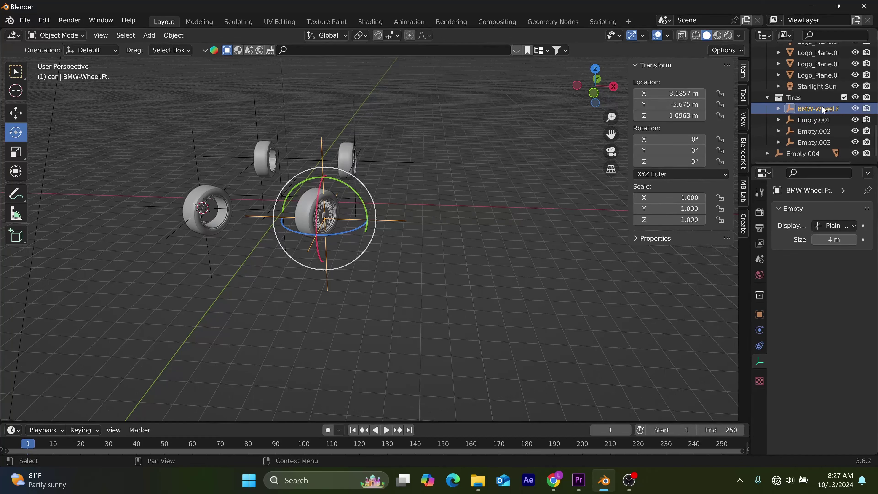
Try to add an L to the BMW-Wheel.Ft. empty's name, and copy the empty.
{"action": "double_click", "coordinate": [824, 109]}
{"action": "left_click", "coordinate": [832, 108]}
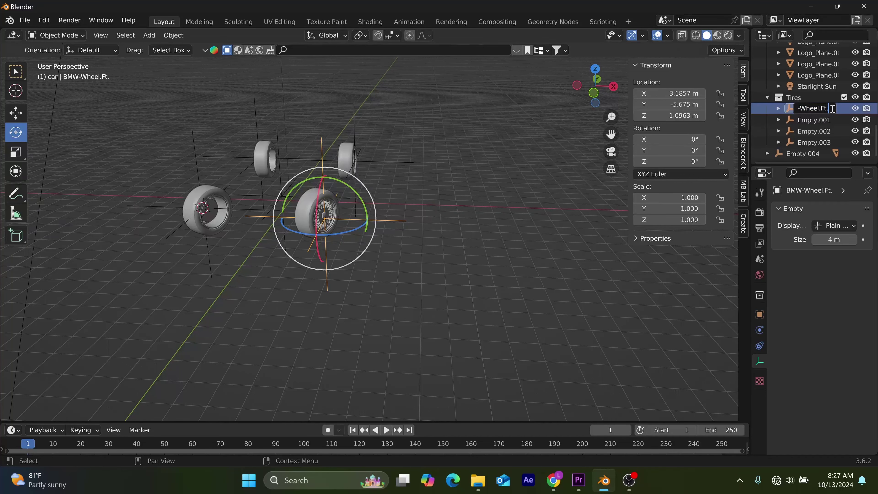
{"action": "type", "text": "L"}
{"action": "key", "text": "Home"}
{"action": "key", "text": "End"}
{"action": "key", "text": "ctrl+a"}
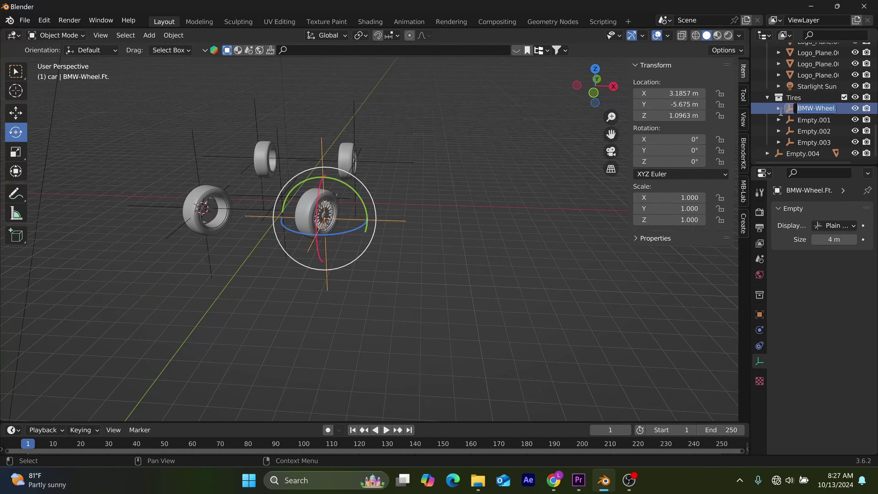
{"action": "right_click", "coordinate": [812, 108]}
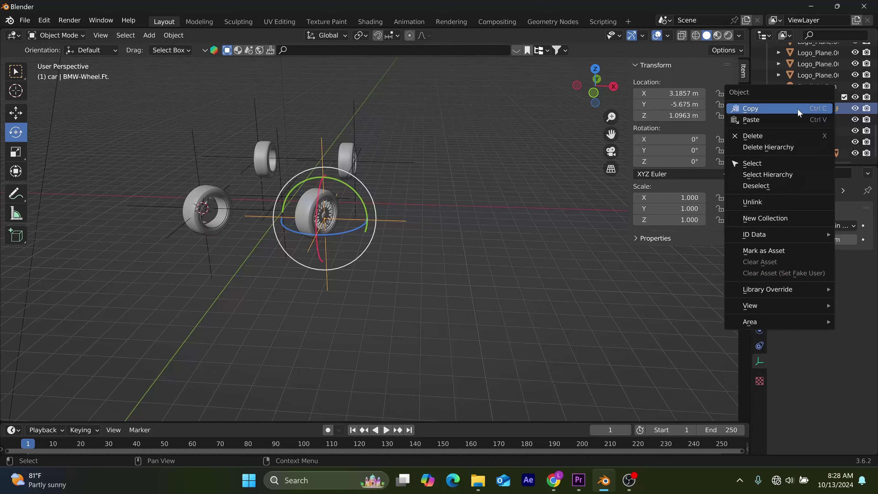
{"action": "left_click", "coordinate": [797, 109]}
Try to paste the copied name onto the opposite front wheel's empty, Empty.003, and clear the pasted text.
{"action": "left_click", "coordinate": [208, 265]}
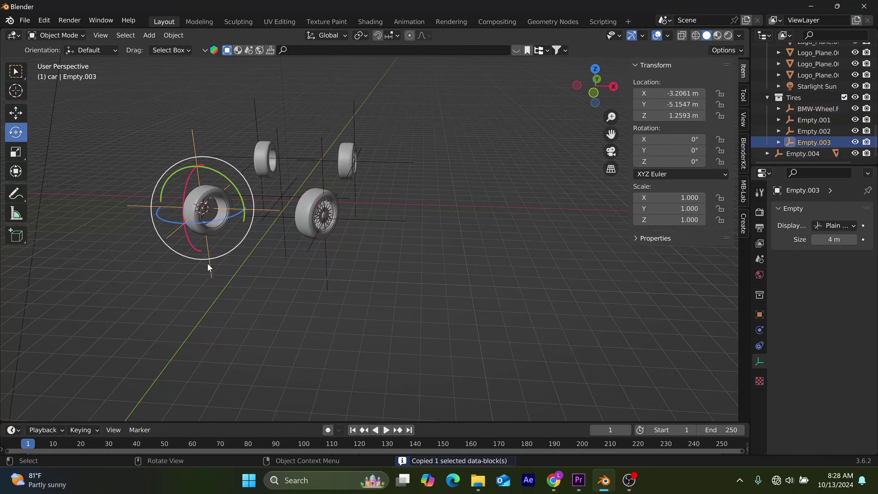
{"action": "double_click", "coordinate": [809, 141]}
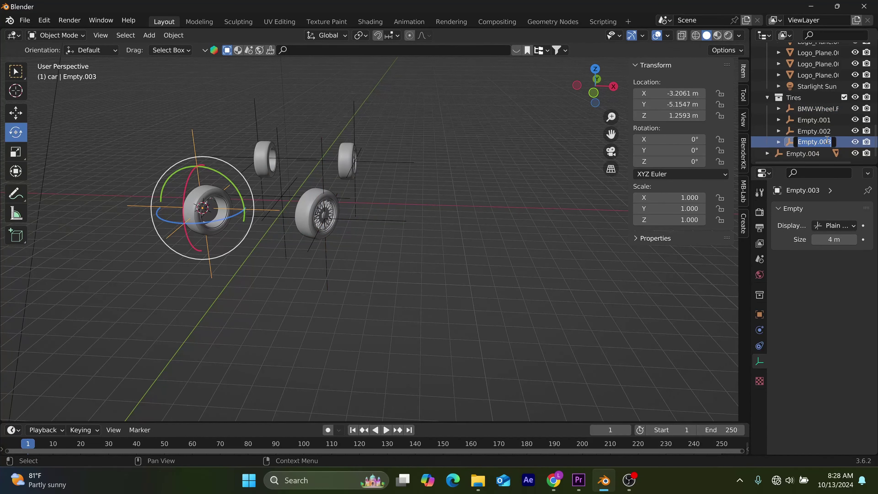
{"action": "key", "text": "ctrl+v"}
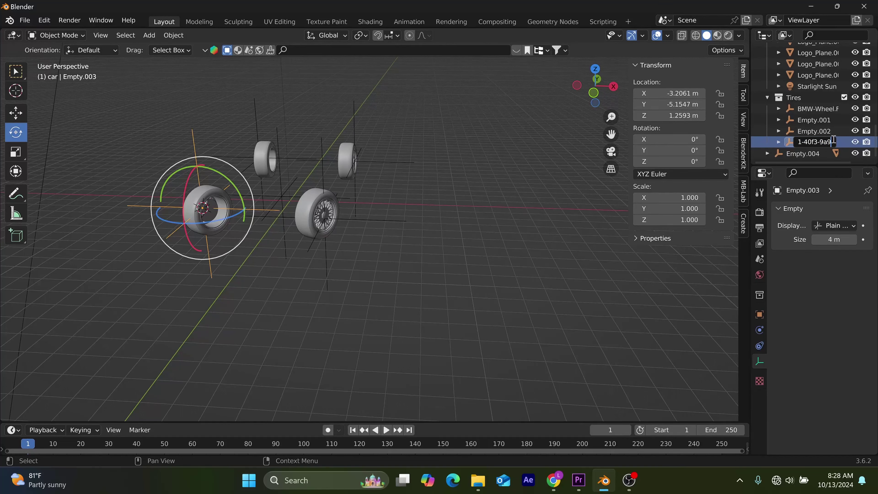
{"action": "key", "text": "Return"}
{"action": "double_click", "coordinate": [818, 142]}
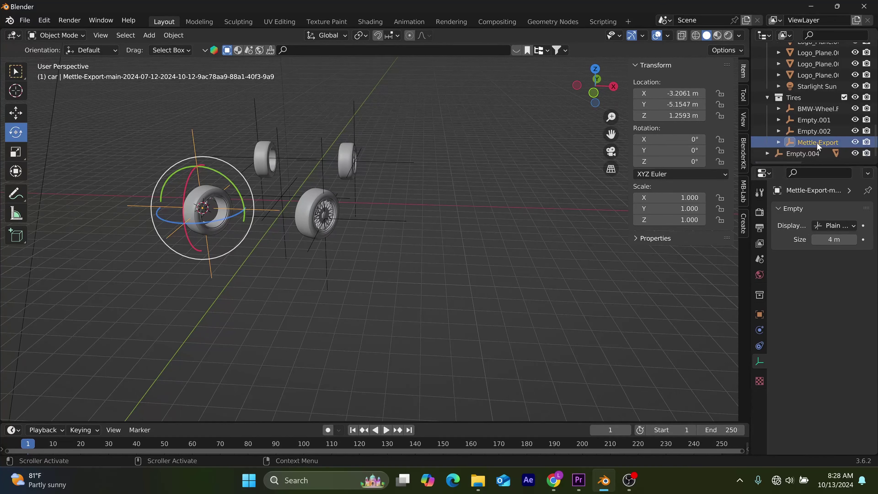
{"action": "key", "text": "BackSpace"}
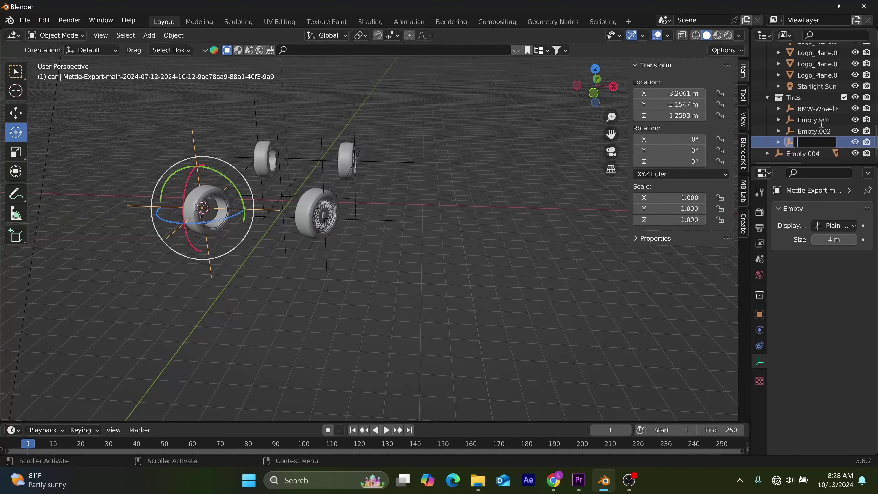
Rename the opposite front wheel's empty as BMW-Wheel.Ft.R, reusing the text of the BMW-Wheel.Ft. empty's name.
{"action": "double_click", "coordinate": [825, 108]}
{"action": "key", "text": "Escape"}
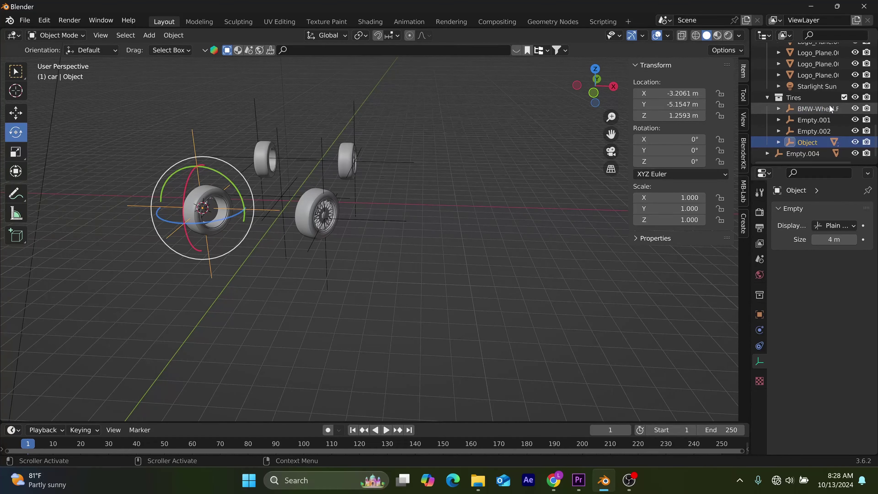
{"action": "left_click", "coordinate": [825, 108]}
{"action": "double_click", "coordinate": [829, 108]}
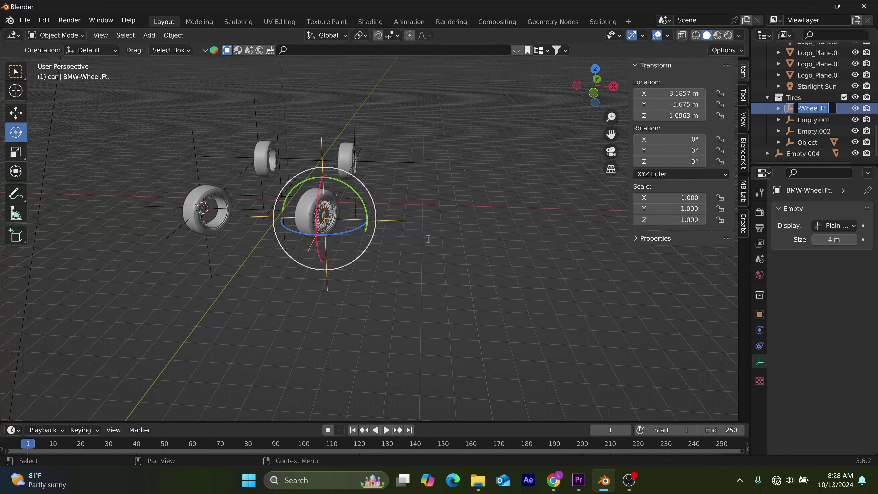
{"action": "left_click", "coordinate": [209, 267]}
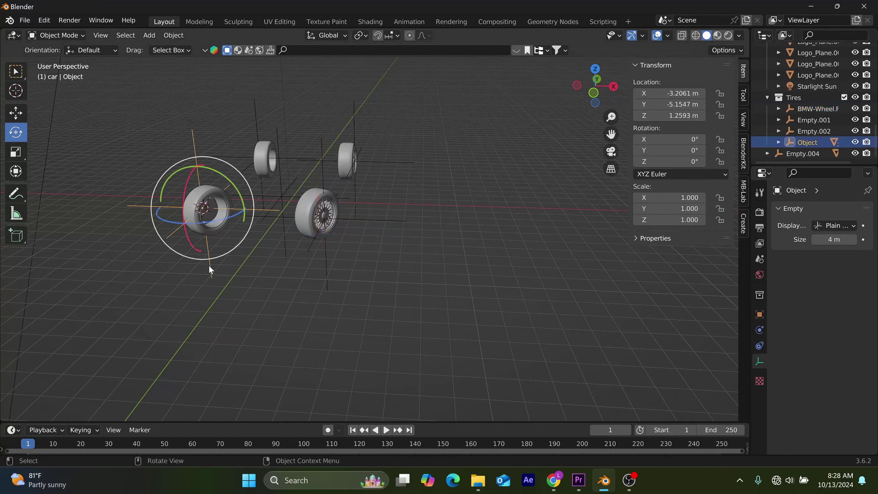
{"action": "double_click", "coordinate": [815, 143]}
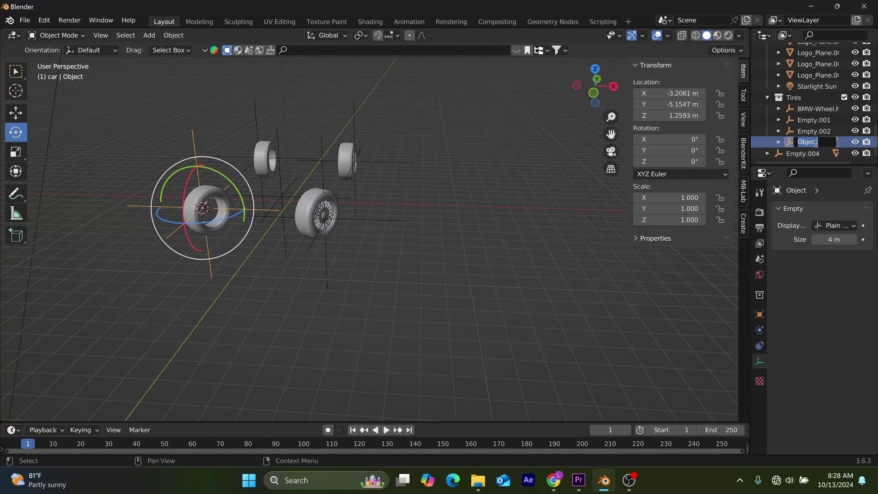
{"action": "key", "text": "BackSpace"}
{"action": "key", "text": "ctrl+v"}
{"action": "type", "text": "R"}
{"action": "key", "text": "Return"}
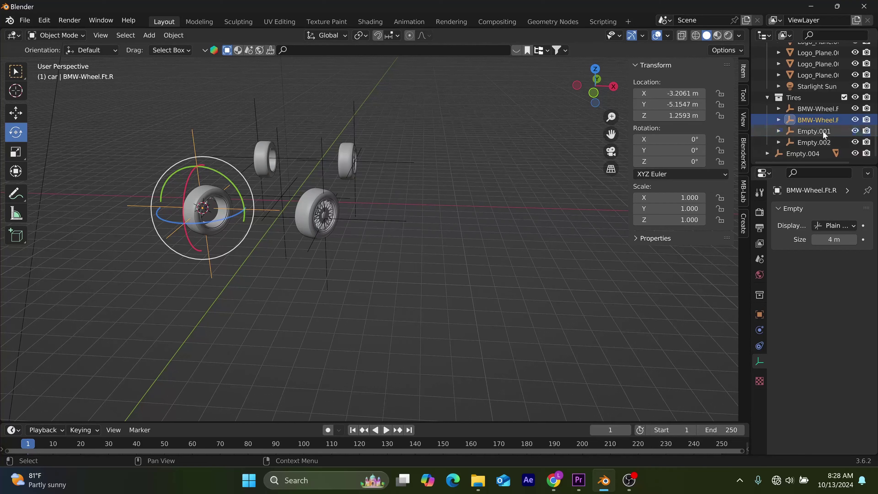
Complete the first front wheel's empty name as BMW-Wheel.Ft.L.
{"action": "double_click", "coordinate": [841, 109]}
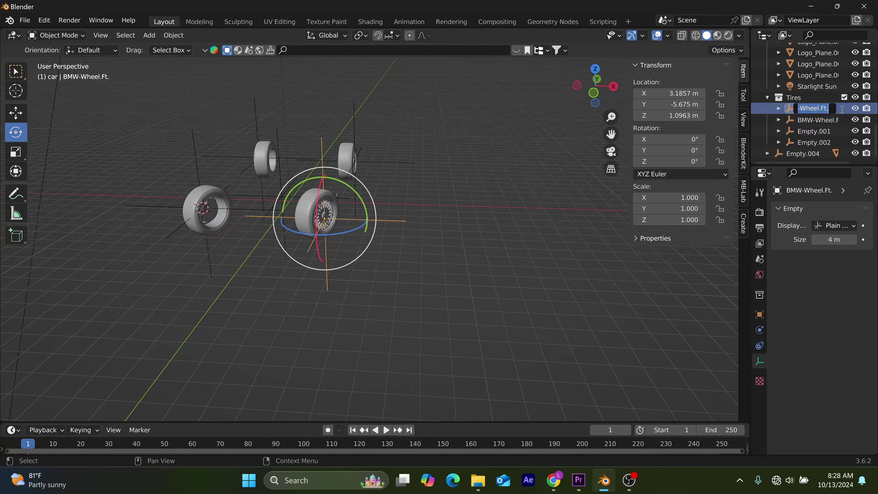
{"action": "left_click", "coordinate": [830, 107]}
{"action": "type", "text": "L"}
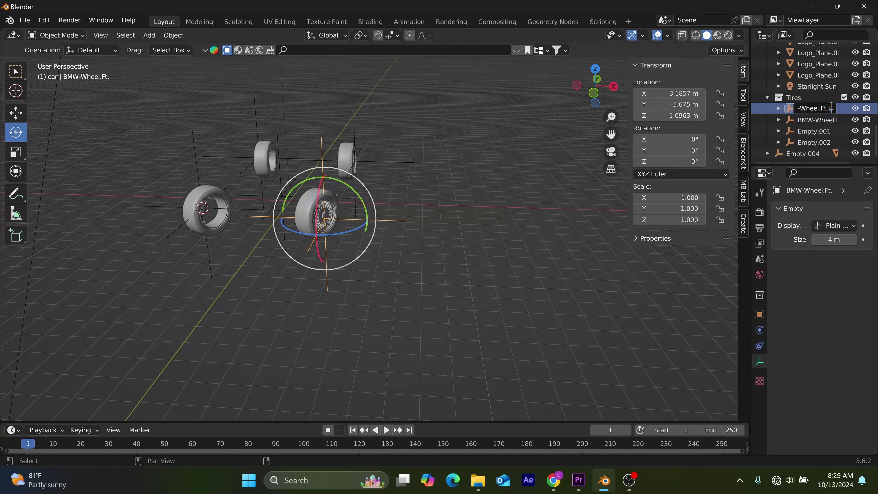
{"action": "key", "text": "Return"}
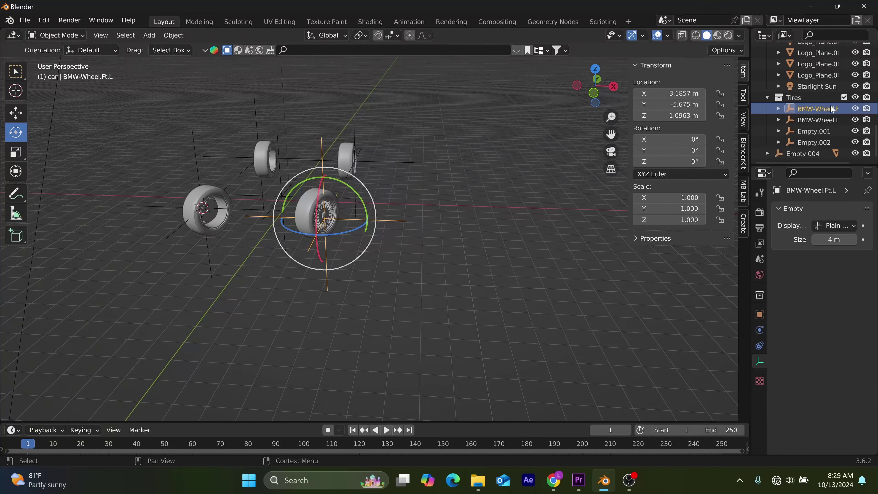
Rename the left rear wheel's empty, Empty.001, as BMW-Wheel.Bk.L, starting from the copied front wheel name.
{"action": "double_click", "coordinate": [829, 120]}
{"action": "key", "text": "ctrl+c"}
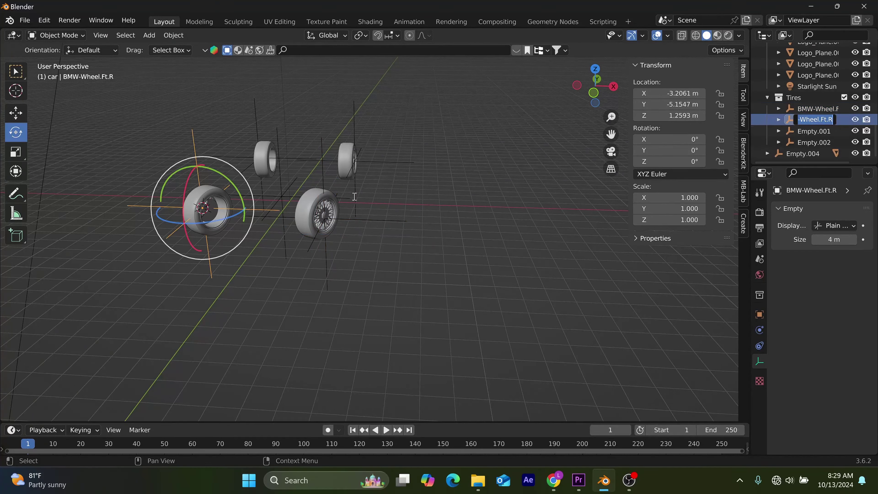
{"action": "key", "text": "Return"}
{"action": "left_click", "coordinate": [355, 196]}
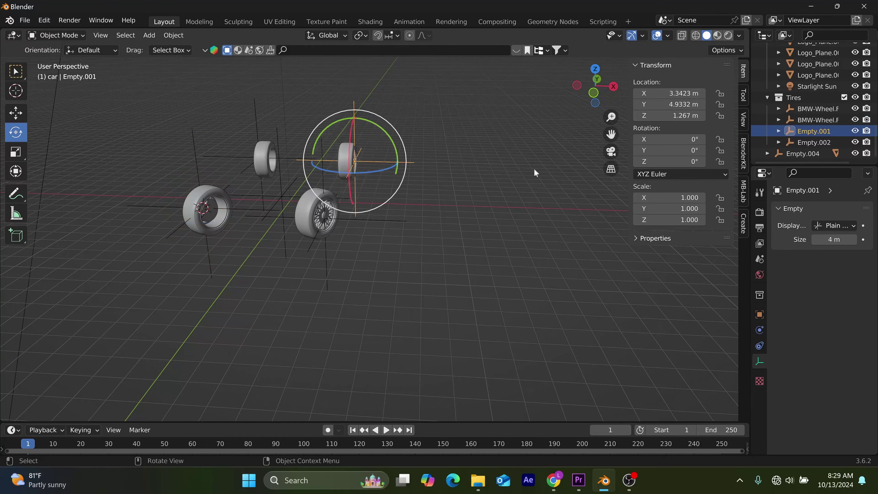
{"action": "double_click", "coordinate": [830, 131]}
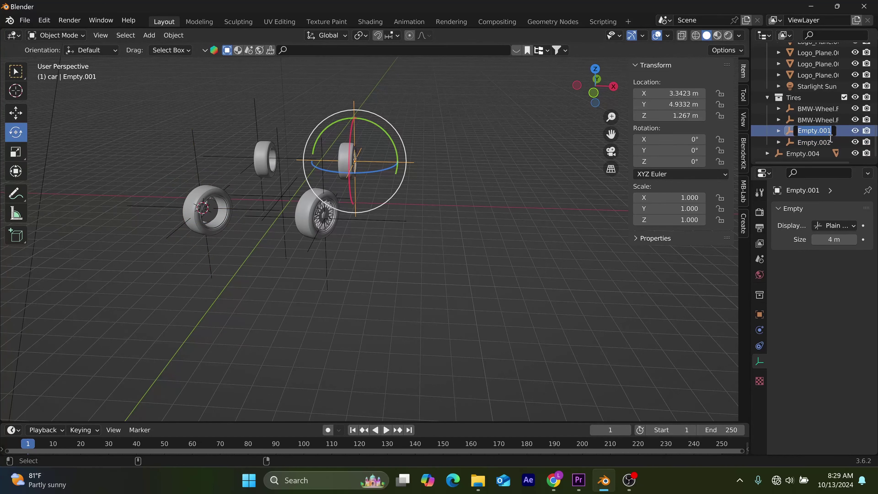
{"action": "key", "text": "ctrl+v"}
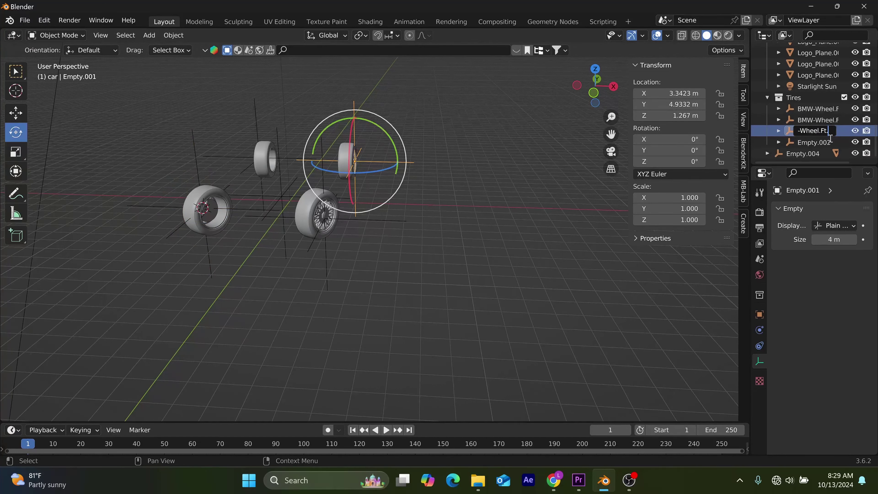
{"action": "type", "text": "L"}
{"action": "key", "text": "BackSpace"}
{"action": "type", "text": "Bk"}
{"action": "key", "text": "Return"}
Rename the remaining rear wheel's empty, Empty.002, as BMW-Wheel.Bk.R, starting from the pasted wheel name.
{"action": "left_click", "coordinate": [263, 190]}
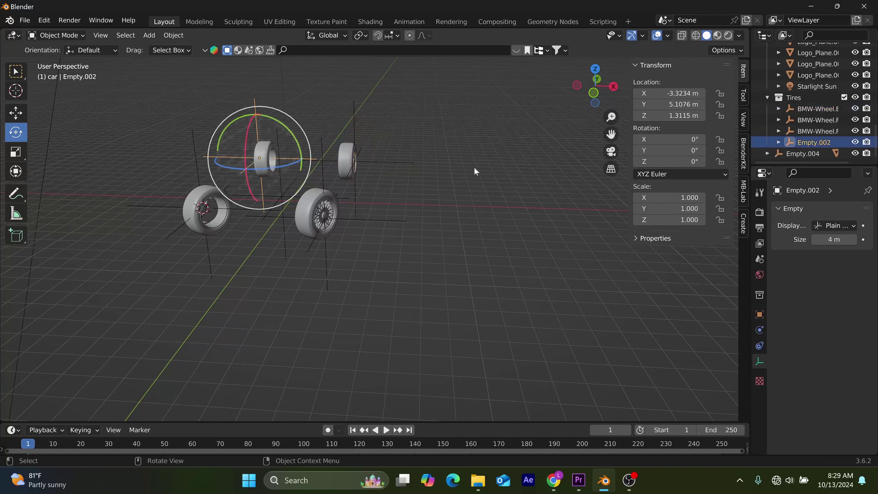
{"action": "double_click", "coordinate": [824, 141]}
{"action": "key", "text": "BackSpace"}
{"action": "key", "text": "ctrl+v"}
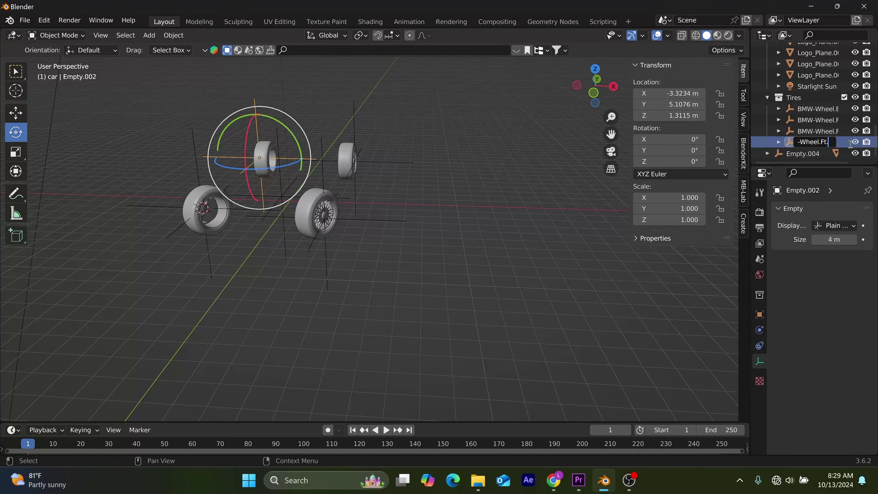
{"action": "type", "text": "R"}
{"action": "key", "text": "BackSpace"}
{"action": "key", "text": "BackSpace"}
{"action": "key", "text": "BackSpace"}
{"action": "type", "text": "Bk."}
{"action": "key", "text": "Return"}
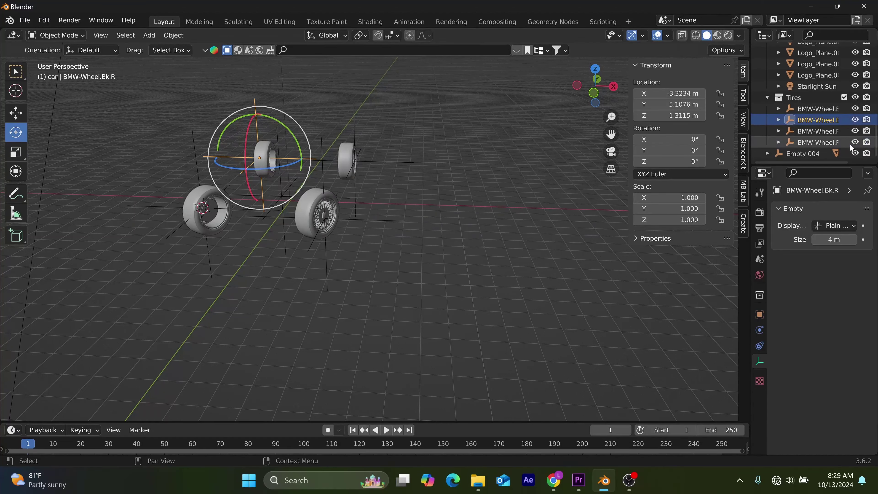
Rename the car body's empty, Empty.004, as BMW.body and save the file.
{"action": "left_click", "coordinate": [206, 252]}
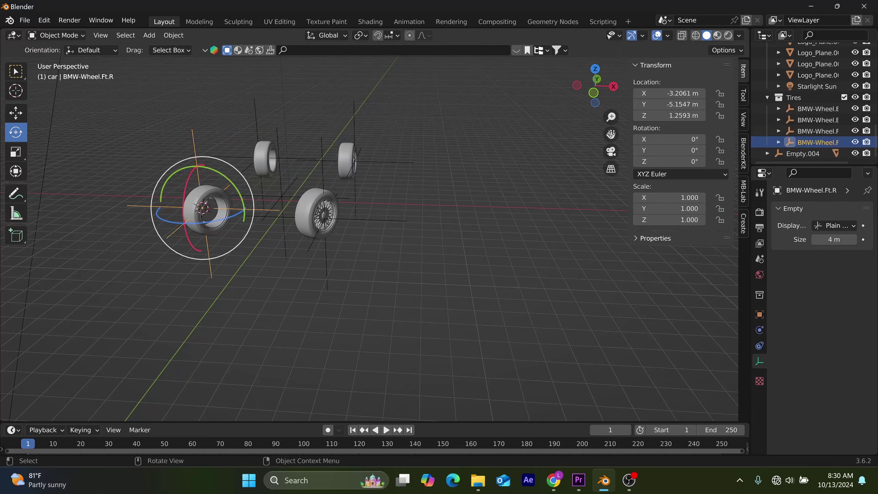
{"action": "left_click_drag", "start_coordinate": [750, 143], "coordinate": [678, 143]}
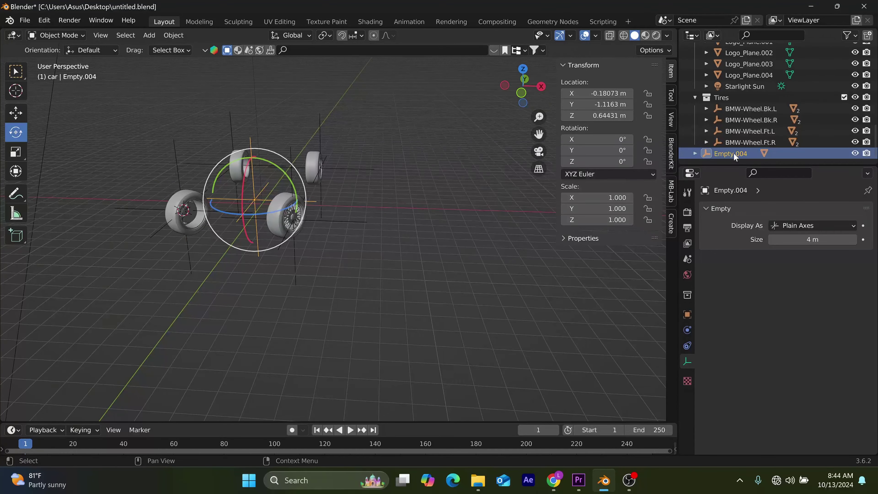
{"action": "double_click", "coordinate": [733, 152]}
{"action": "key", "text": "BackSpace"}
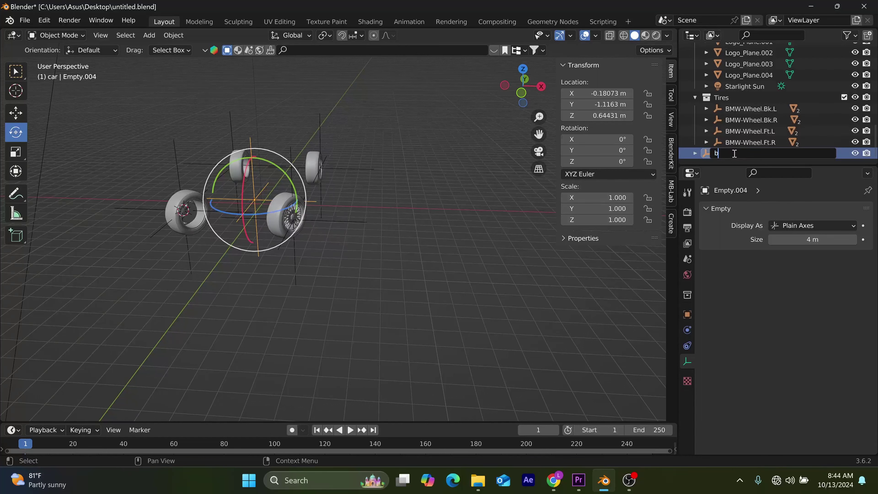
{"action": "type", "text": "BMW.Body"}
{"action": "key", "text": "Return"}
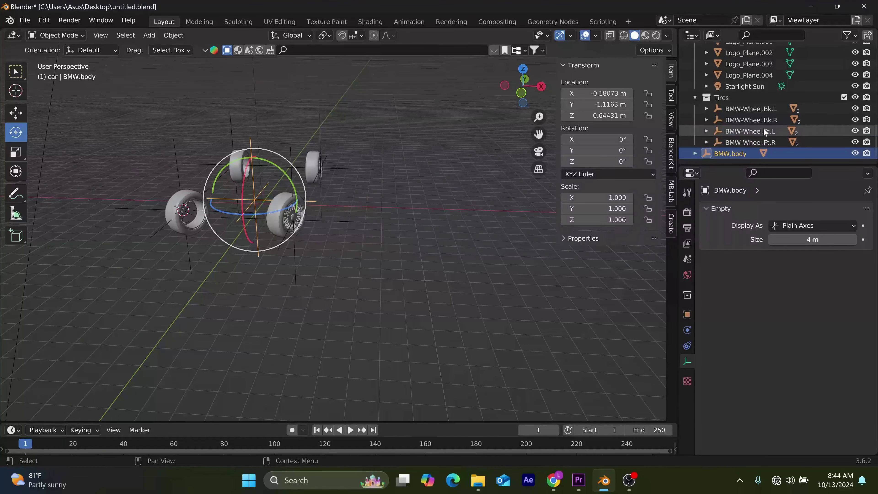
{"action": "key", "text": "ctrl+s"}
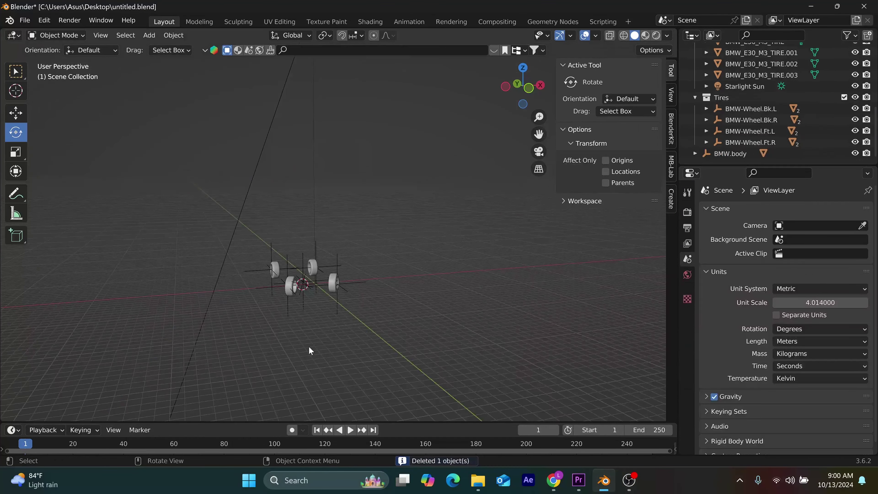
Select the BMW.body empty together with the four wheel empties and add a Car (deformation rig) armature.
{"action": "middle_click_drag", "start_coordinate": [310, 350], "coordinate": [322, 343]}
{"action": "middle_click_drag", "start_coordinate": [319, 366], "coordinate": [332, 346]}
{"action": "middle_click_drag", "start_coordinate": [415, 377], "coordinate": [403, 367]}
{"action": "left_click", "coordinate": [730, 153]}
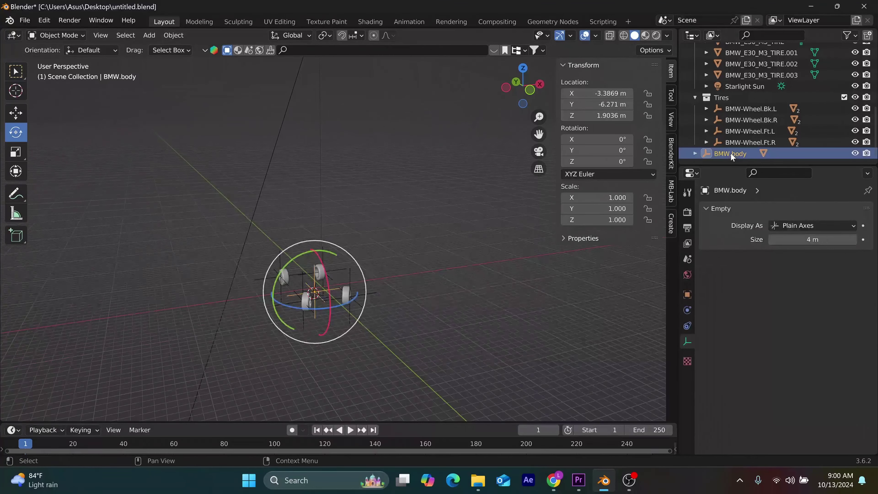
{"action": "left_click", "coordinate": [739, 108], "text": "shift"}
{"action": "middle_click_drag", "start_coordinate": [453, 354], "coordinate": [283, 401]}
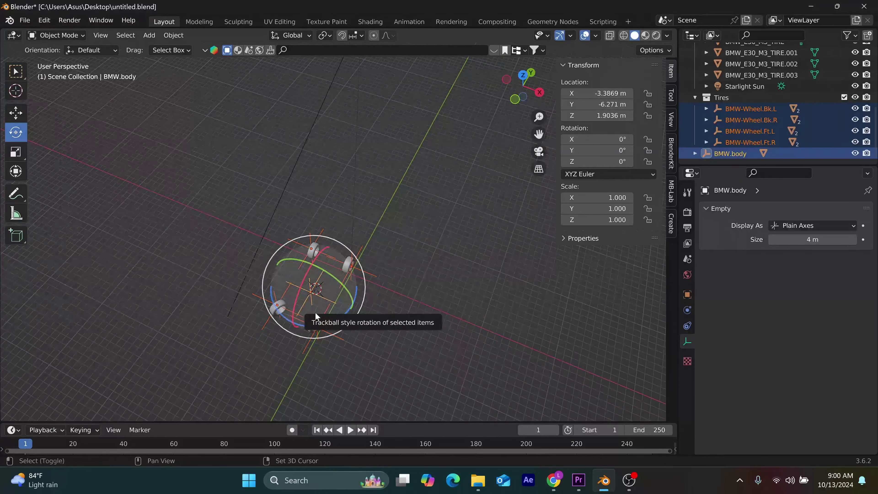
{"action": "key", "text": "shift+a"}
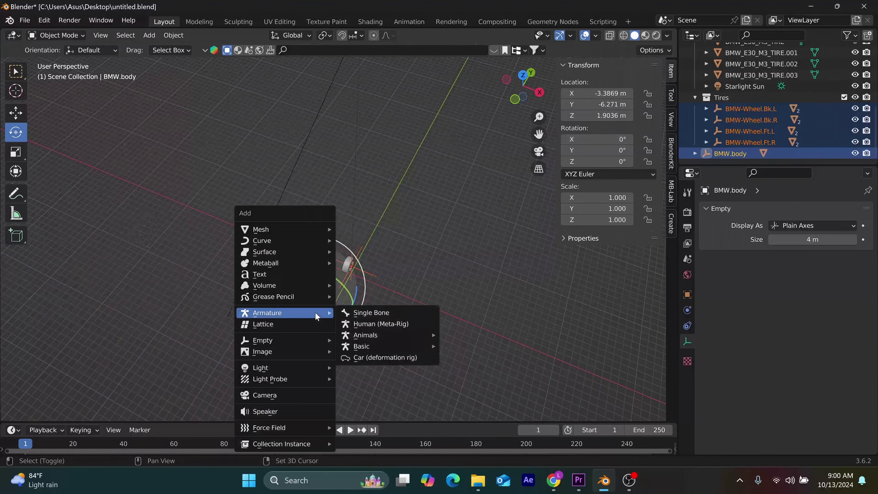
{"action": "left_click", "coordinate": [368, 357]}
{"action": "middle_click_drag", "start_coordinate": [377, 369], "coordinate": [372, 311]}
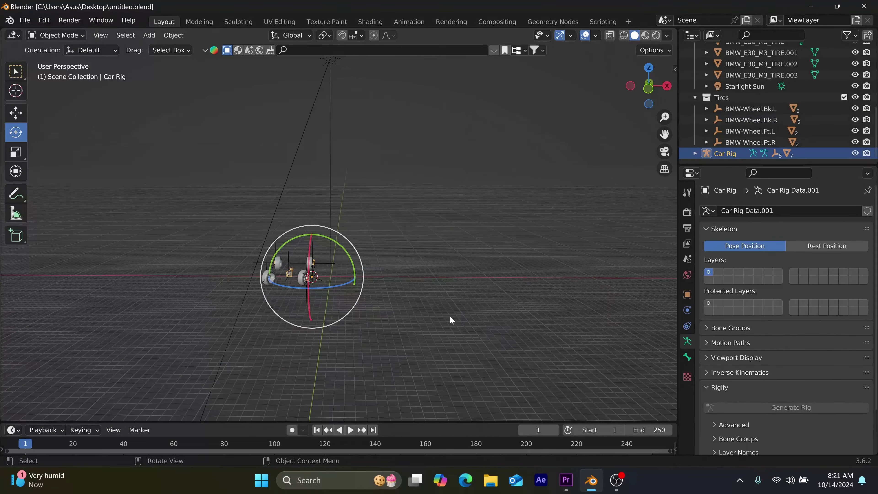
Unhide BMW_E30_M3_BODY and BMW_E30_M3_BODY.001 in the bmw collection, and generate the Rigacar animation rig for the car.
{"action": "key", "text": "n"}
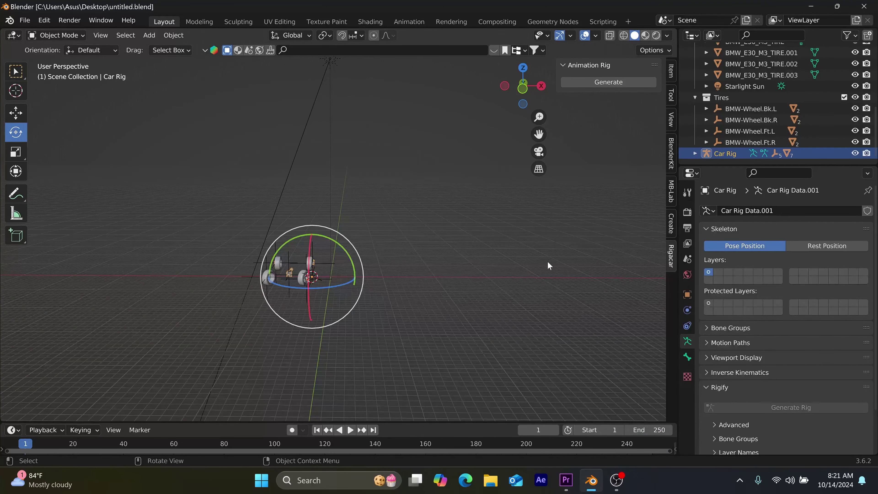
{"action": "key", "text": "n"}
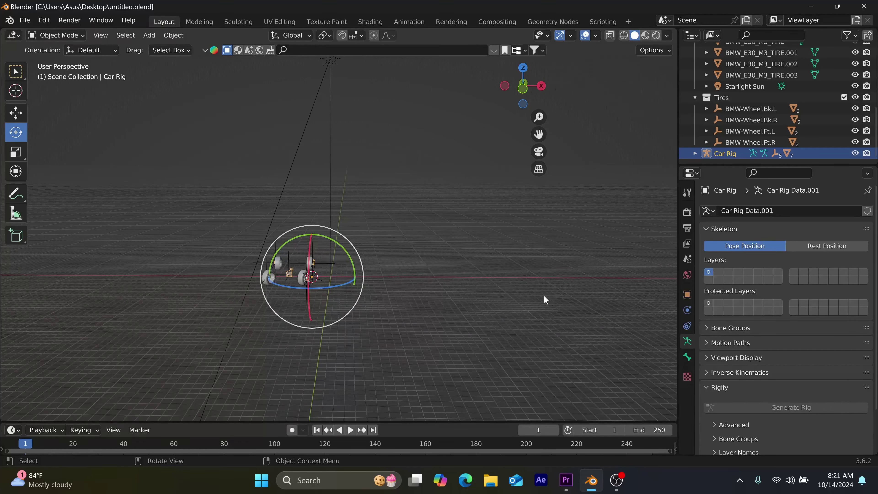
{"action": "key", "text": "n"}
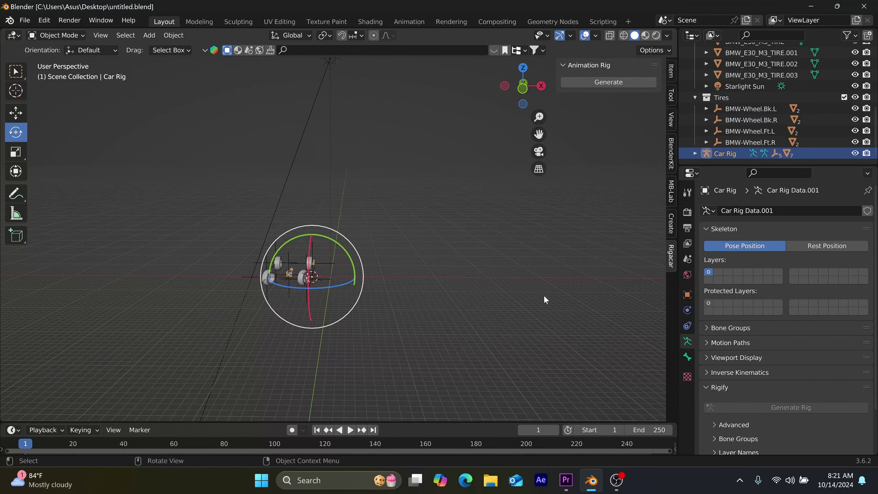
{"action": "scroll", "coordinate": [809, 123], "scroll_direction": "up", "scroll_amount": 5}
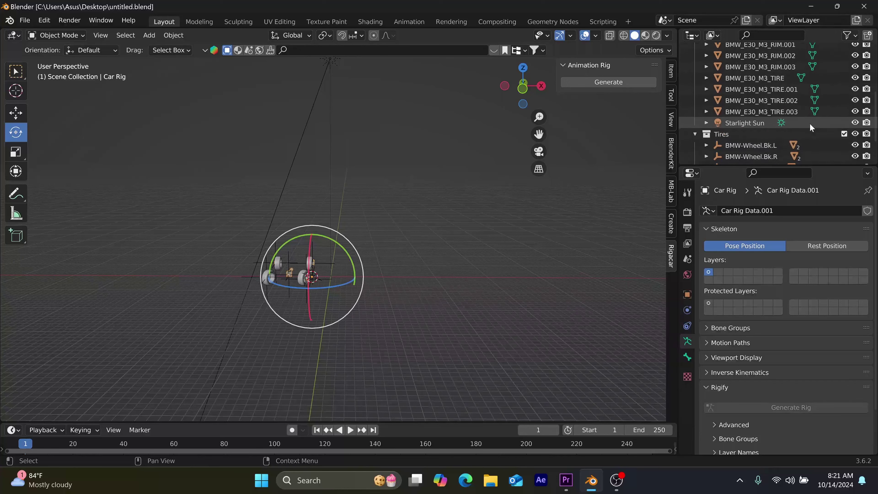
{"action": "scroll", "coordinate": [814, 126], "scroll_direction": "up", "scroll_amount": 2}
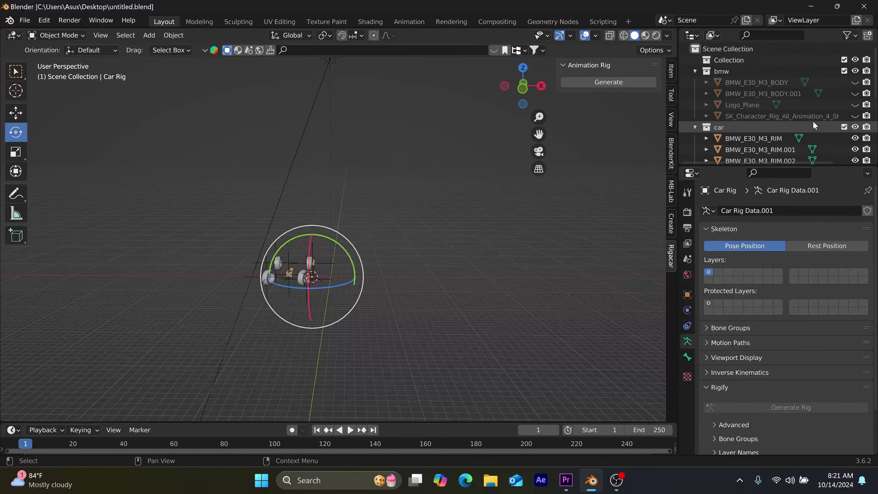
{"action": "left_click", "coordinate": [856, 83]}
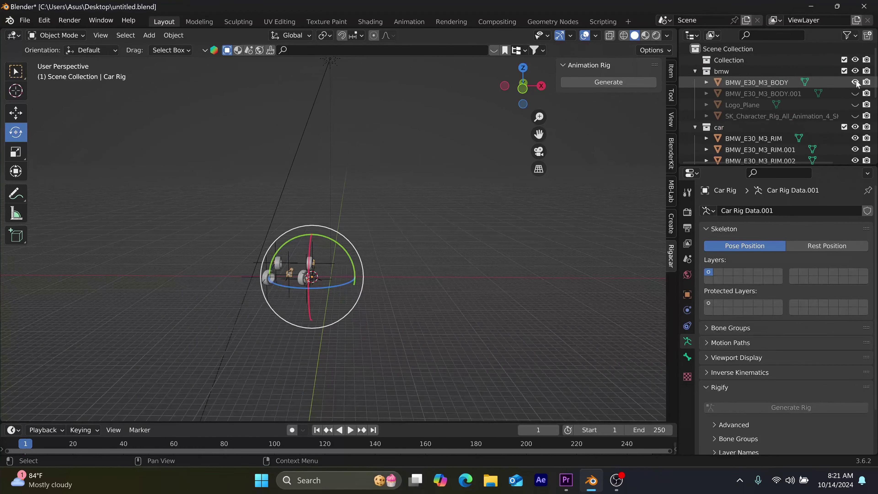
{"action": "left_click", "coordinate": [855, 94]}
{"action": "middle_click_drag", "start_coordinate": [407, 328], "coordinate": [314, 326]}
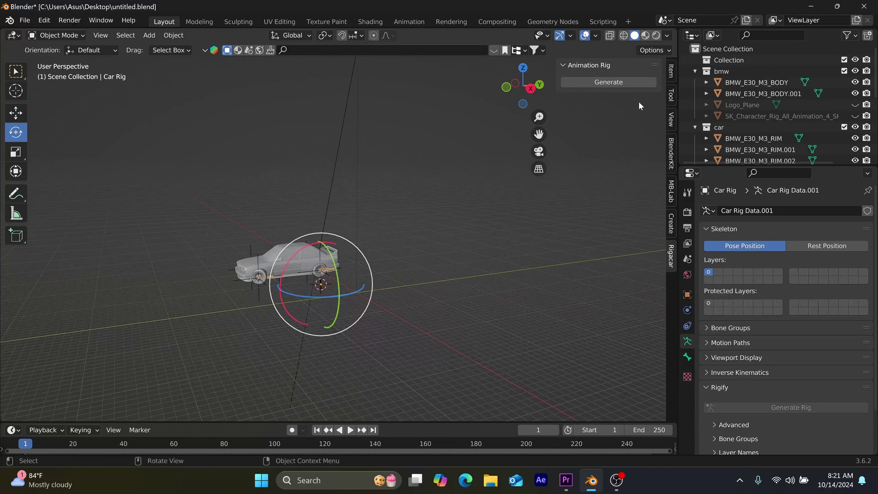
{"action": "left_click", "coordinate": [631, 83]}
{"action": "middle_click_drag", "start_coordinate": [371, 318], "coordinate": [365, 274]}
Test the Suspension control above the car and move the Steering control in front of it about 2.09 m along X.
{"action": "left_click", "coordinate": [294, 242]}
{"action": "left_click_drag", "start_coordinate": [313, 246], "coordinate": [265, 324]}
{"action": "left_click", "coordinate": [239, 384]}
{"action": "left_click", "coordinate": [206, 376]}
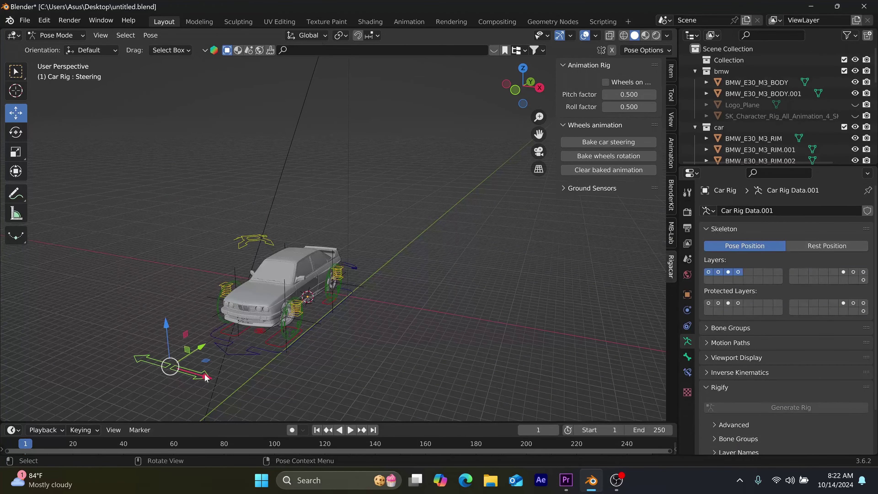
{"action": "mouse_move", "coordinate": [208, 377]}
{"action": "left_mouse_down"}
{"action": "mouse_move", "coordinate": [431, 62]}
{"action": "mouse_move", "coordinate": [217, 380]}
{"action": "left_mouse_up"}
Try rotating the Drift control behind the car, once about the X axis and once freely.
{"action": "middle_click_drag", "start_coordinate": [513, 361], "coordinate": [369, 370]}
{"action": "scroll", "coordinate": [417, 346], "scroll_direction": "down", "scroll_amount": 4}
{"action": "left_click", "coordinate": [346, 354]}
{"action": "key", "text": "r"}
{"action": "key", "text": "x"}
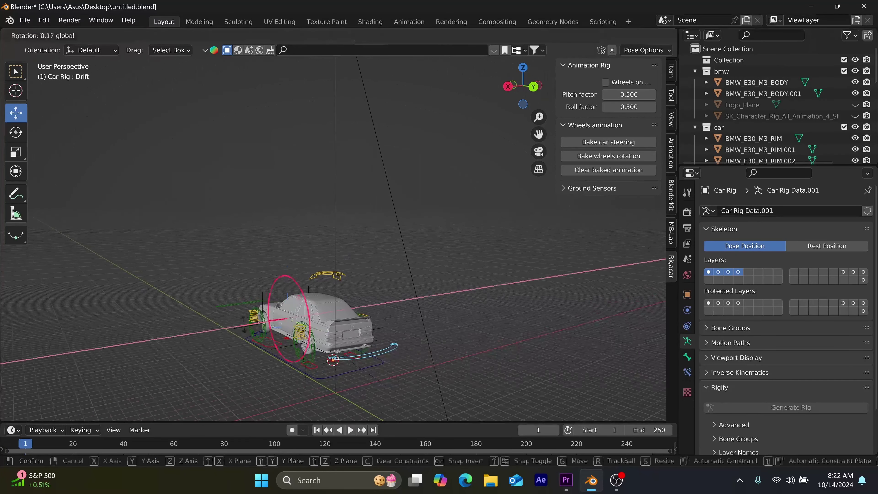
{"action": "right_click", "coordinate": [386, 353]}
{"action": "key", "text": "r"}
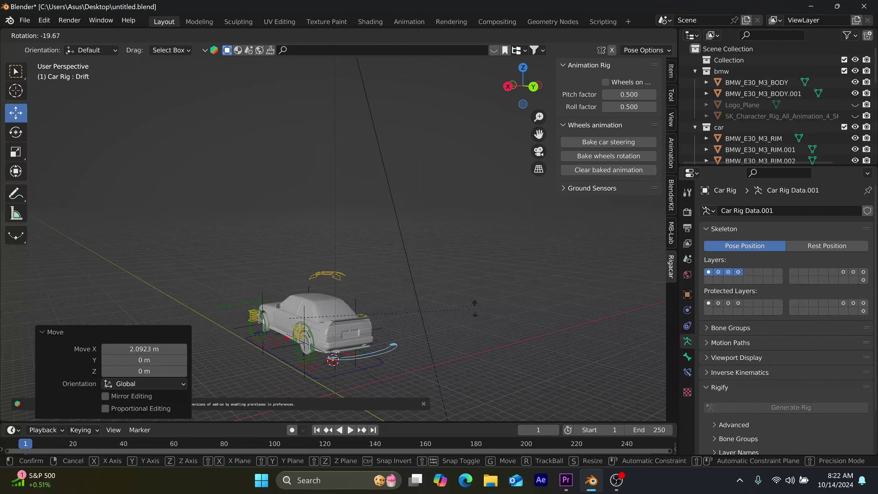
{"action": "right_click", "coordinate": [405, 351]}
Move the Steering control in front of the car about 0.78 m further along X.
{"action": "middle_click_drag", "start_coordinate": [383, 352], "coordinate": [446, 394]}
{"action": "left_click", "coordinate": [289, 365]}
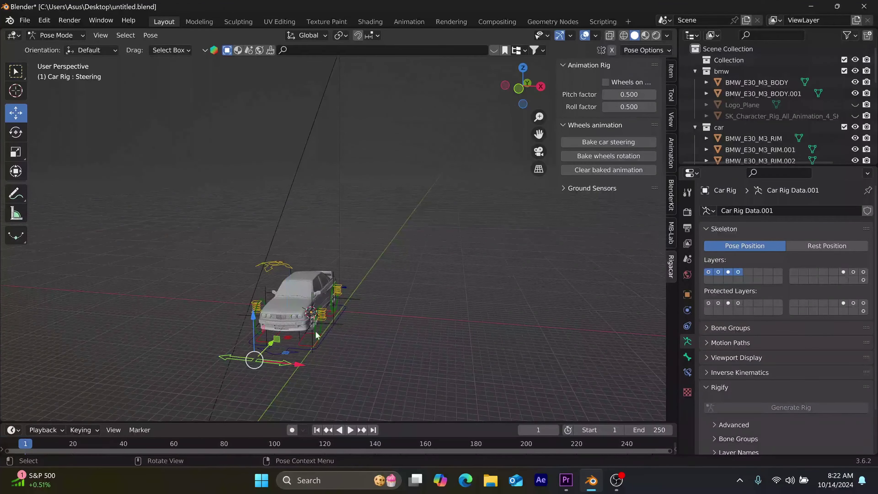
{"action": "left_click_drag", "start_coordinate": [295, 364], "coordinate": [307, 325]}
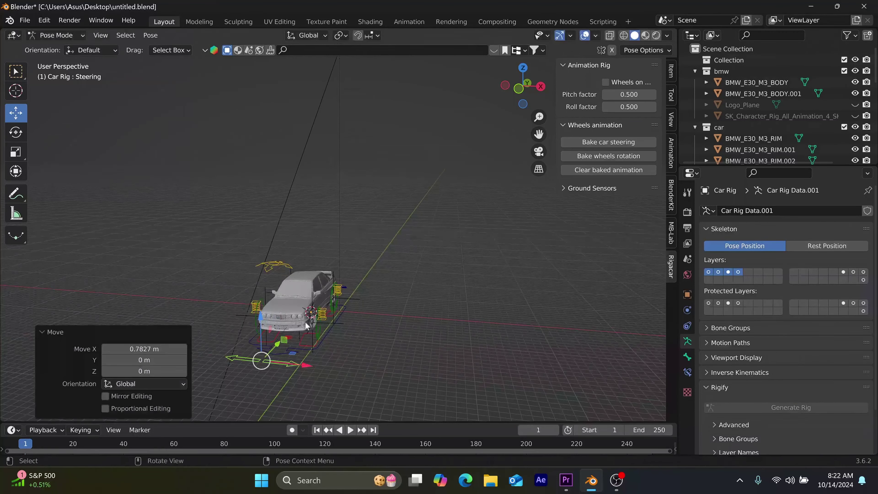
Shift the Suspension control above the car along Y toward the car's rear.
{"action": "left_click", "coordinate": [273, 270]}
{"action": "middle_click_drag", "start_coordinate": [336, 330], "coordinate": [276, 280]}
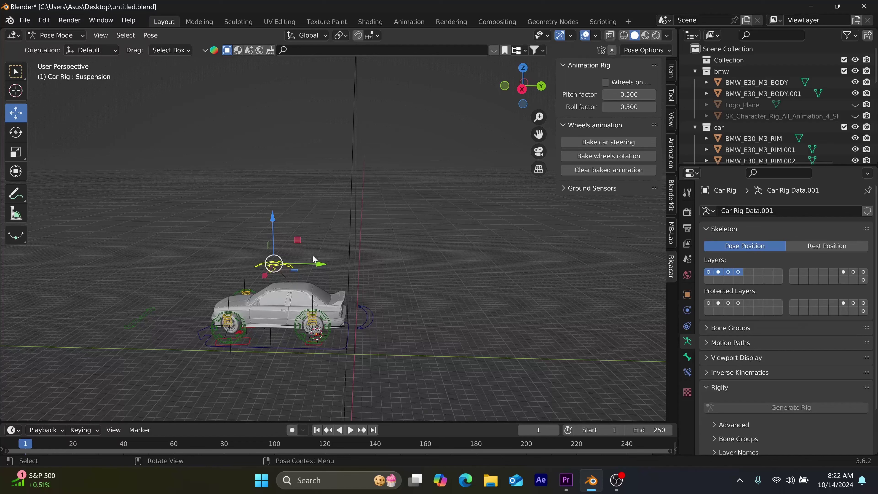
{"action": "mouse_move", "coordinate": [324, 266]}
{"action": "left_mouse_down"}
{"action": "mouse_move", "coordinate": [300, 267]}
{"action": "mouse_move", "coordinate": [338, 273]}
{"action": "left_mouse_up"}
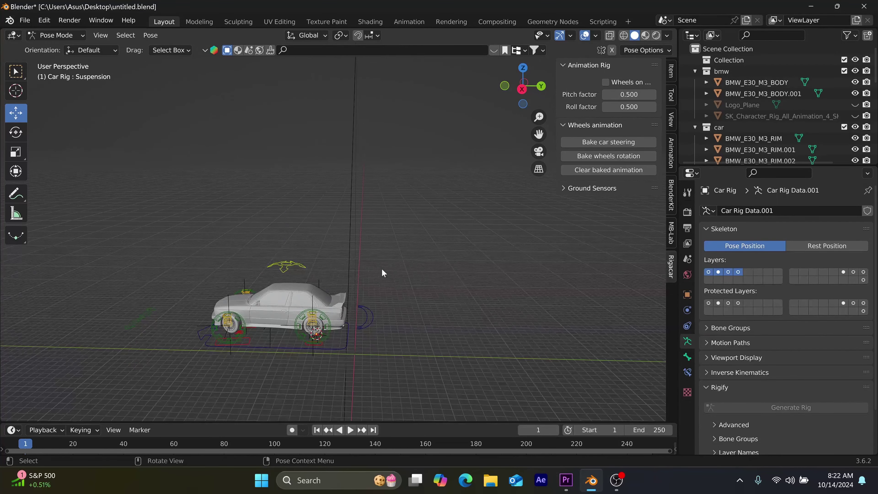